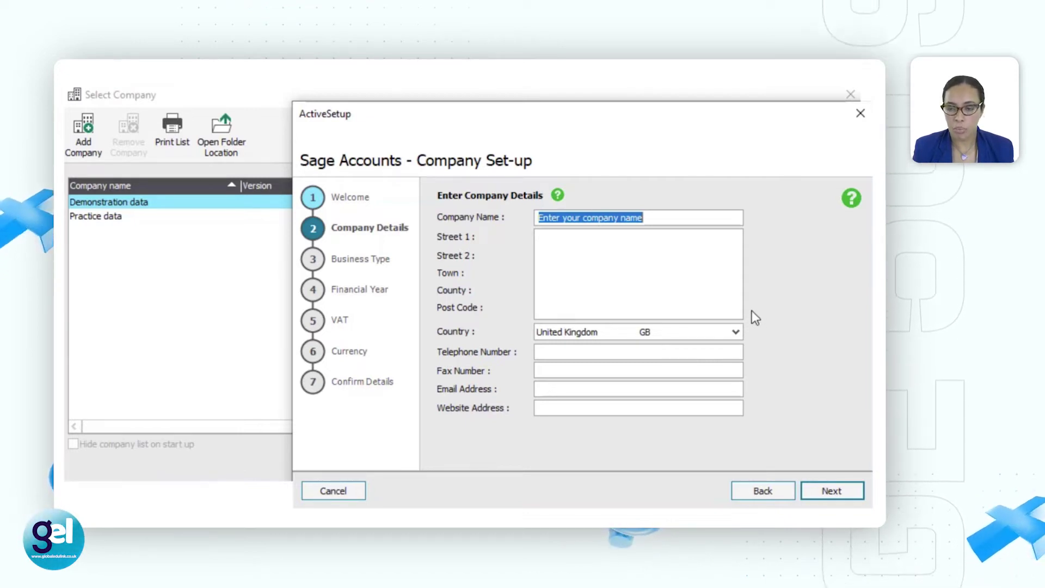
Step: Replace the placeholder with the DIY Products company name, fixing the mis-capitalised 'Products'
{"action": "left_click", "coordinate": [646, 218]}
{"action": "left_click_drag", "start_coordinate": [646, 218], "coordinate": [468, 227]}
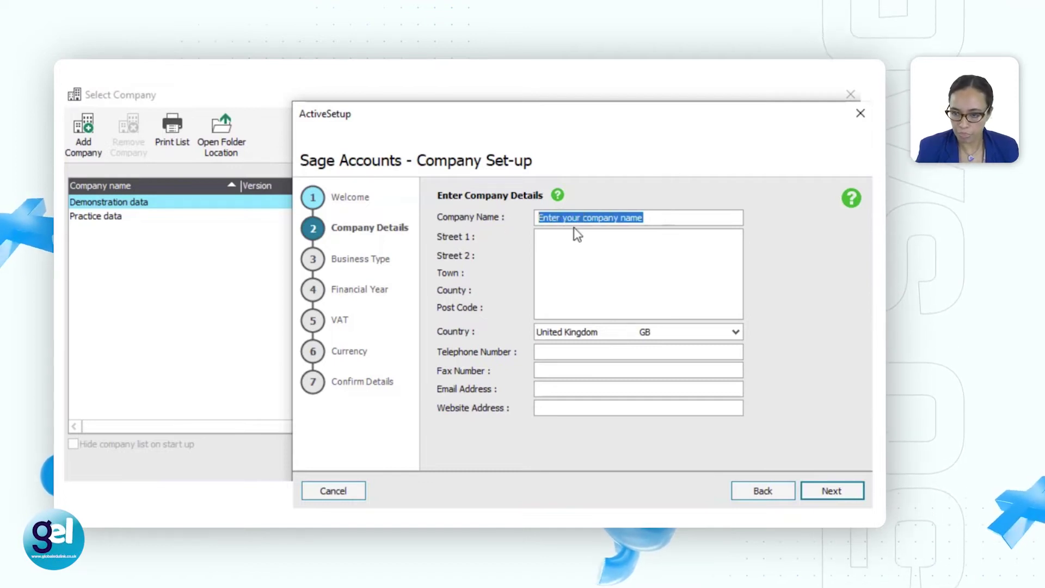
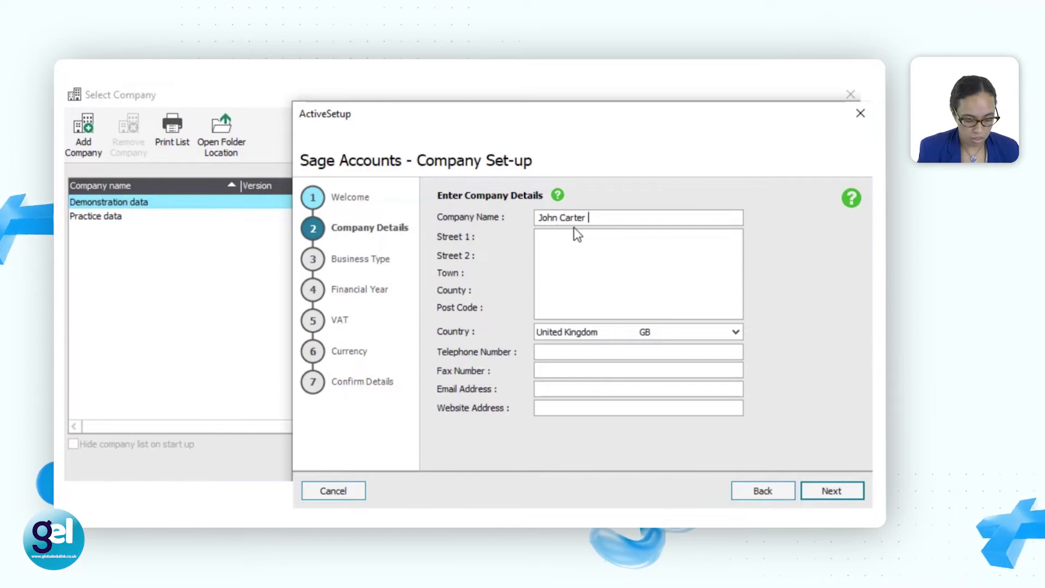
{"action": "type", "text": "DIY pRODUCTS"}
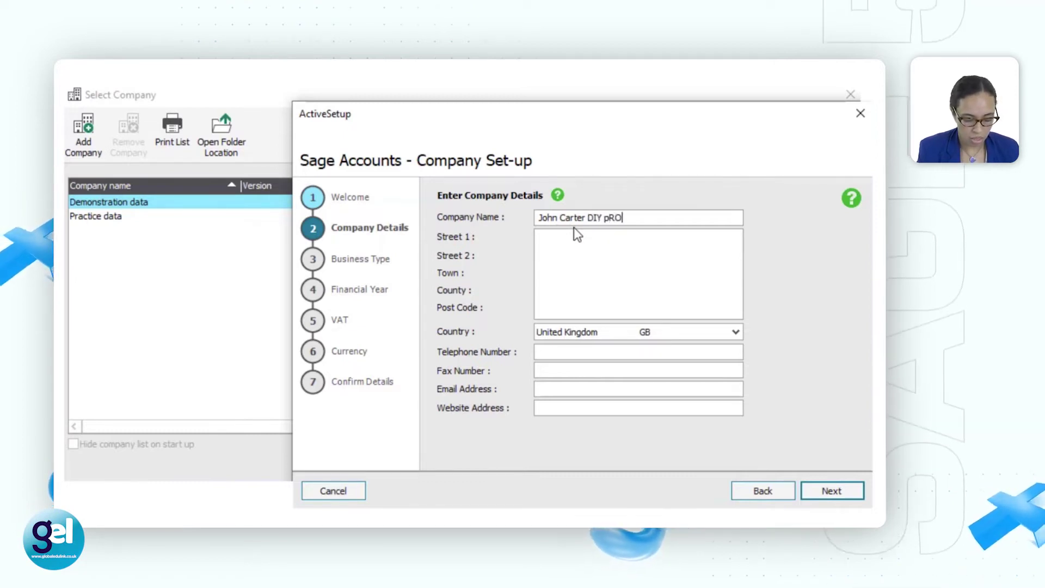
{"action": "key", "text": "BackSpace"}
{"action": "key", "text": "BackSpace"}
{"action": "key", "text": "BackSpace"}
{"action": "key", "text": "BackSpace"}
{"action": "key", "text": "BackSpace"}
{"action": "key", "text": "BackSpace"}
{"action": "key", "text": "BackSpace"}
{"action": "key", "text": "BackSpace"}
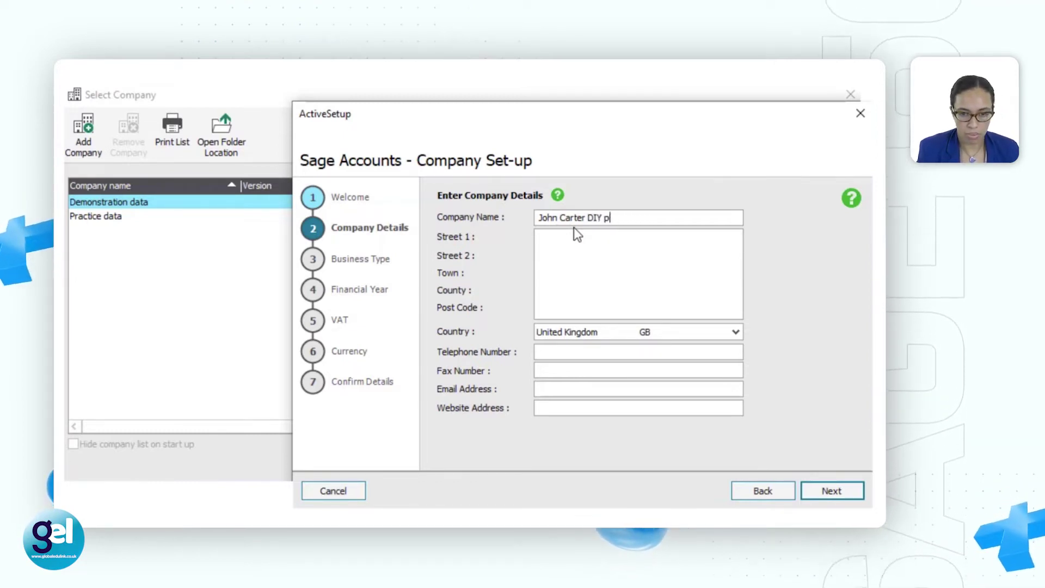
{"action": "type", "text": "pR"}
{"action": "key", "text": "BackSpace"}
{"action": "key", "text": "BackSpace"}
{"action": "type", "text": "p"}
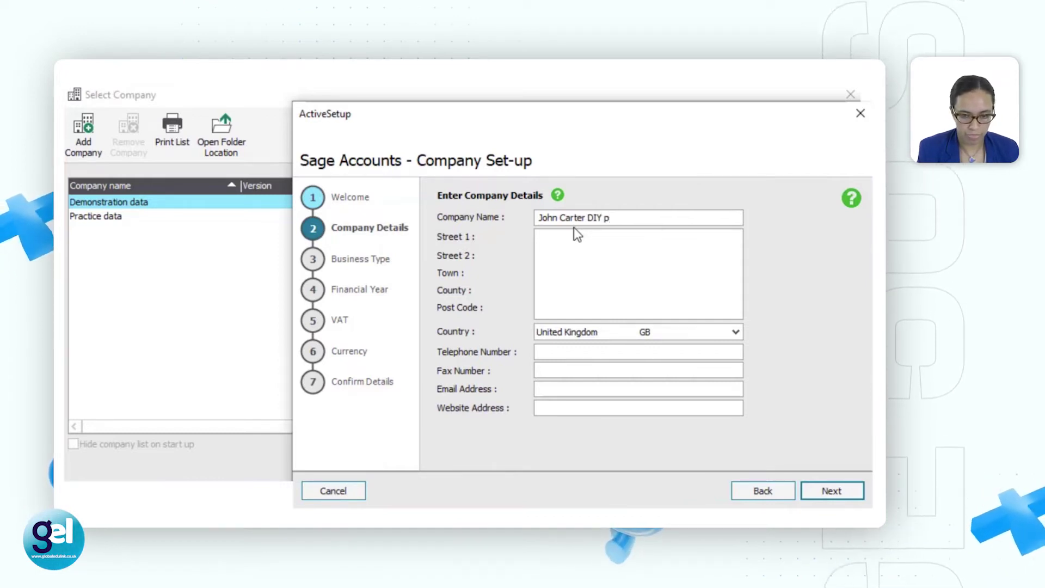
{"action": "type", "text": "p"}
{"action": "key", "text": "BackSpace"}
{"action": "type", "text": "p"}
{"action": "key", "text": "BackSpace"}
{"action": "type", "text": "Prod"}
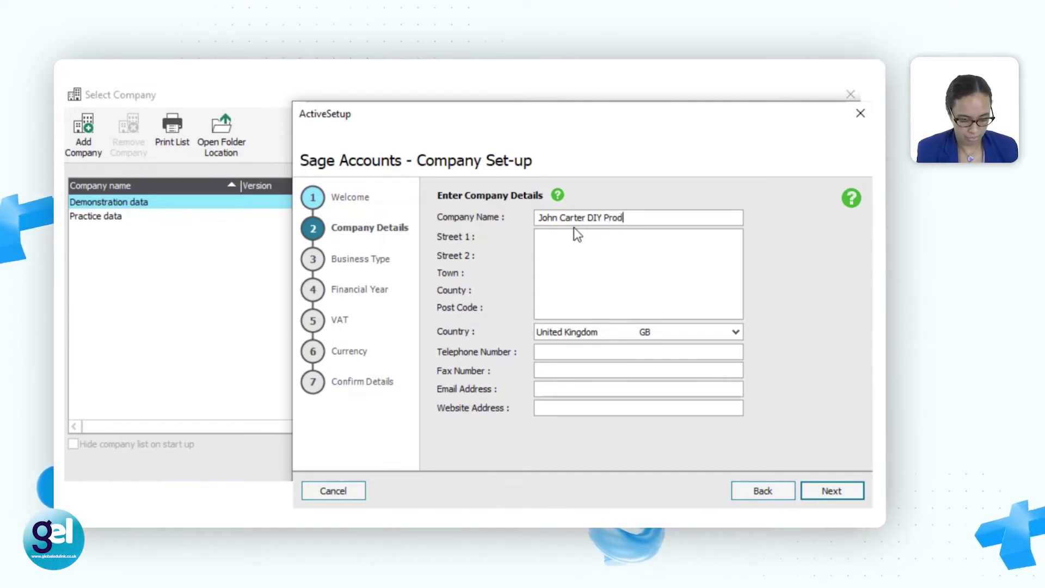
{"action": "type", "text": "ucts-"}
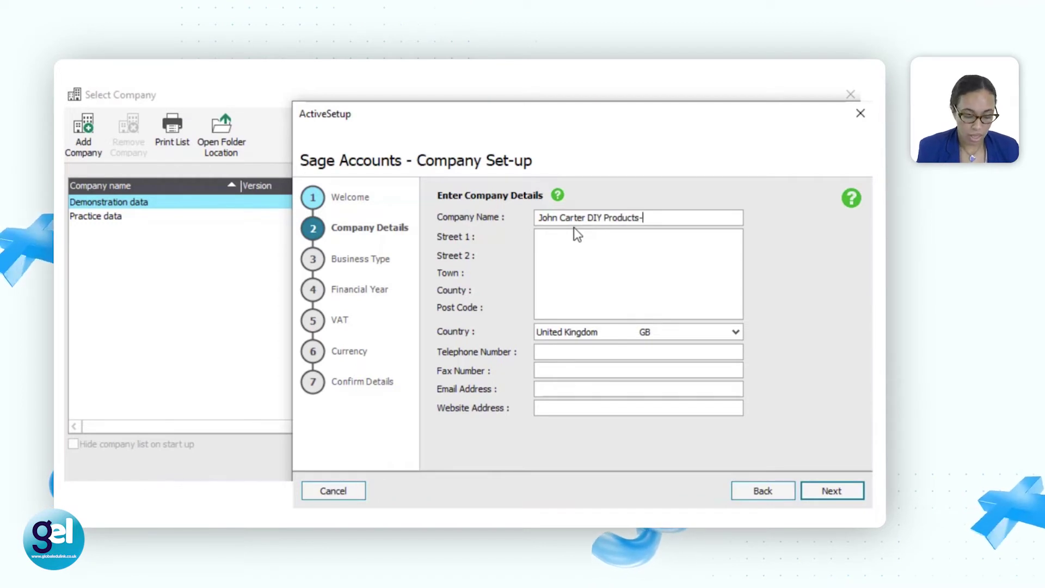
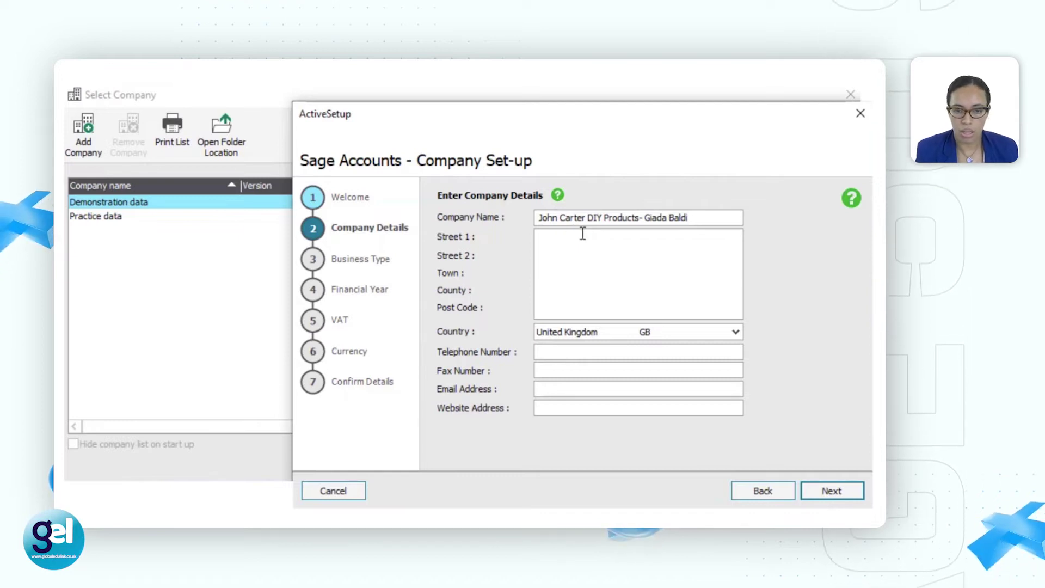
Step: Enter the company's street, town and post code in the address lines
{"action": "left_click", "coordinate": [582, 233]}
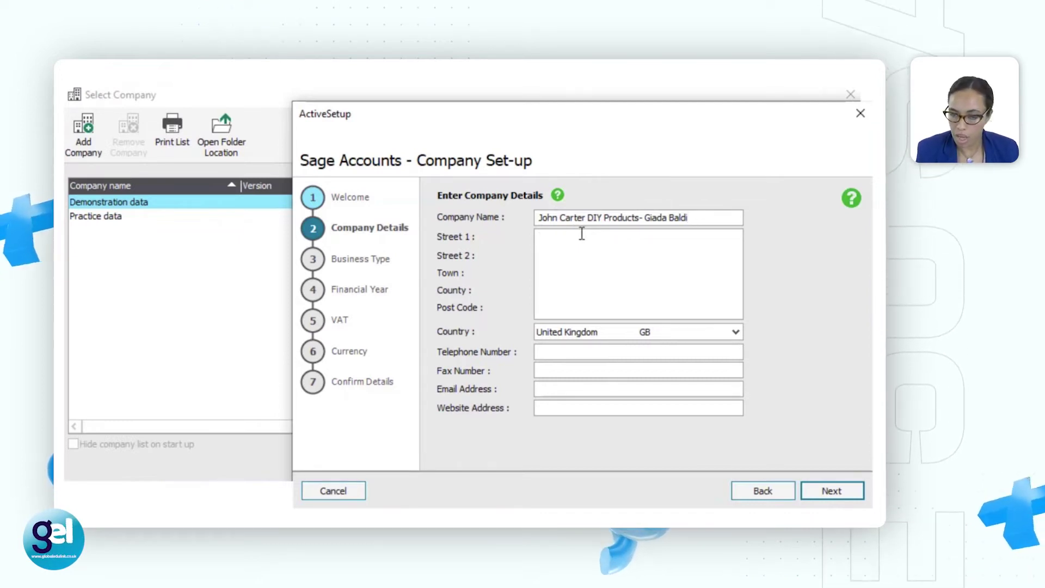
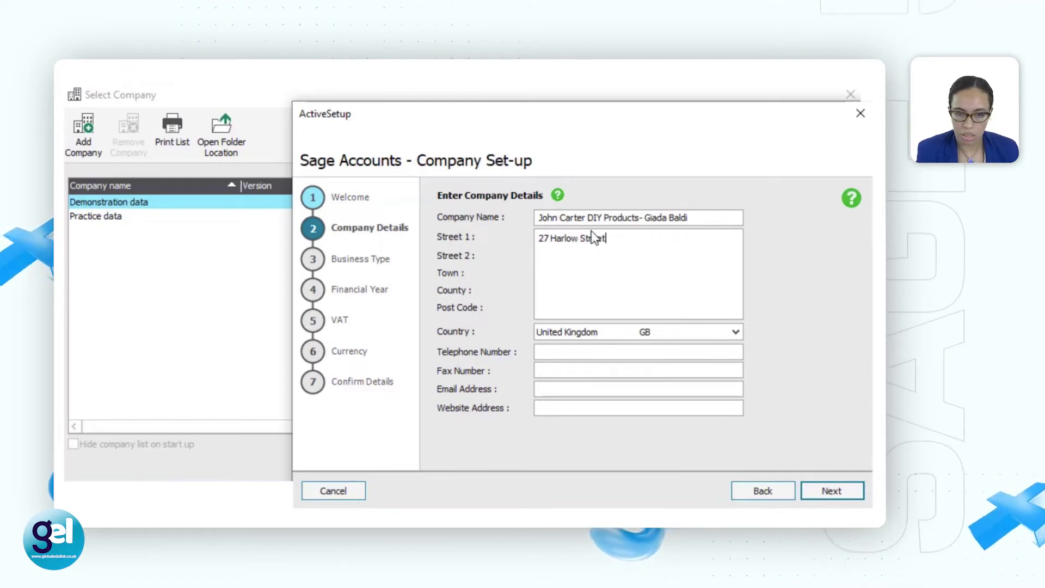
{"action": "key", "text": "Return"}
{"action": "key", "text": "Return"}
{"action": "type", "text": "London"}
{"action": "key", "text": "Return"}
{"action": "key", "text": "Return"}
{"action": "type", "text": "SW2 567"}
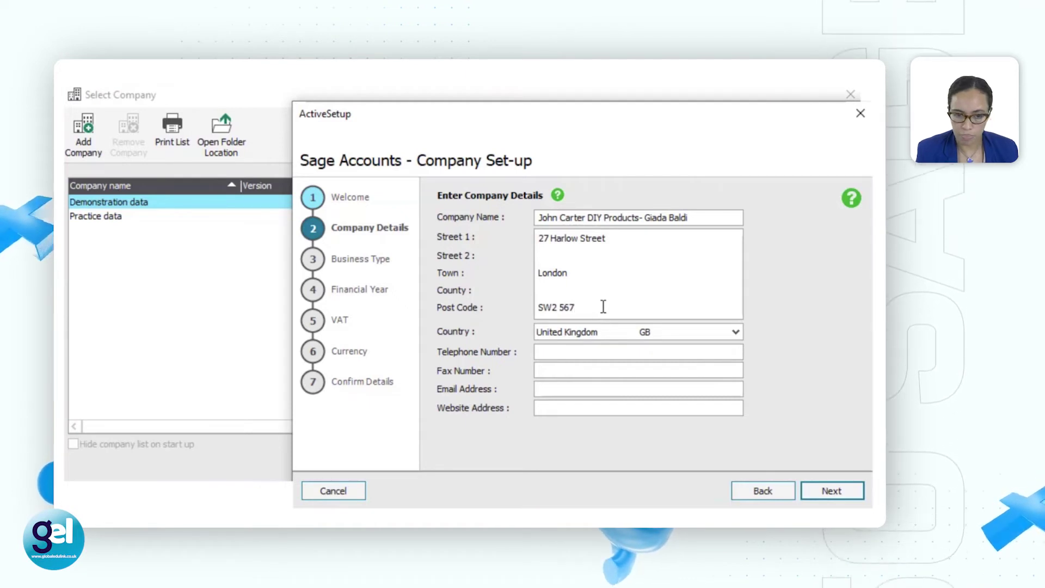
{"action": "left_click", "coordinate": [825, 489]}
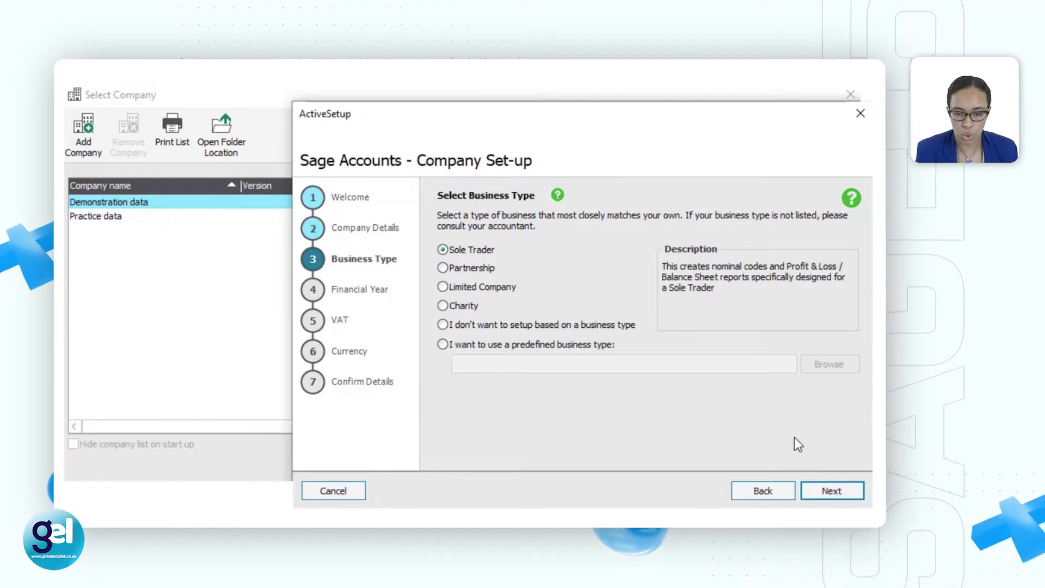
Step: Keep Sole Trader and start the financial year in January 2021, running to 31 December 2021
{"action": "left_click", "coordinate": [836, 490]}
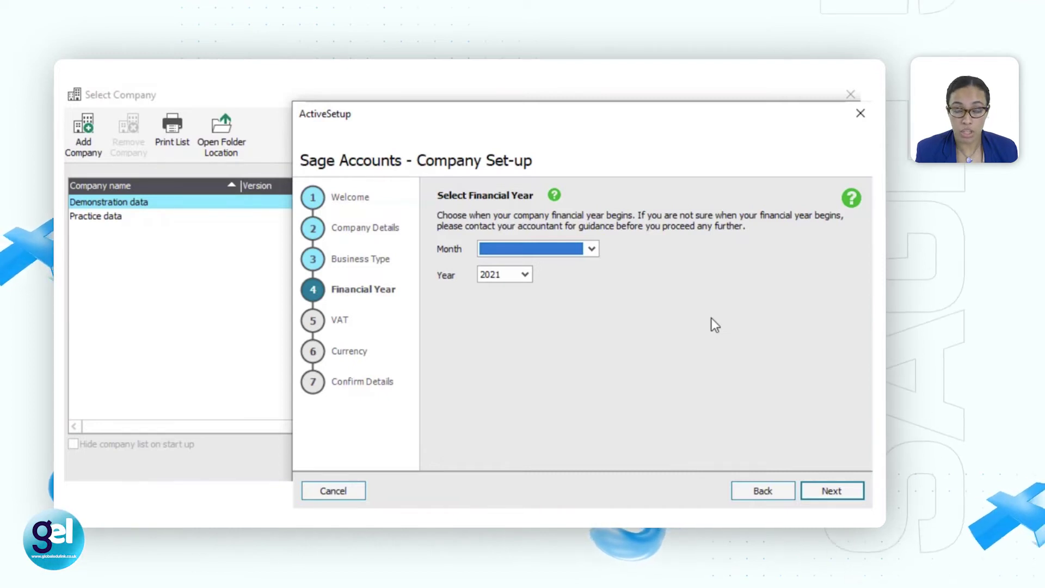
{"action": "left_click", "coordinate": [596, 253]}
{"action": "left_click", "coordinate": [585, 266]}
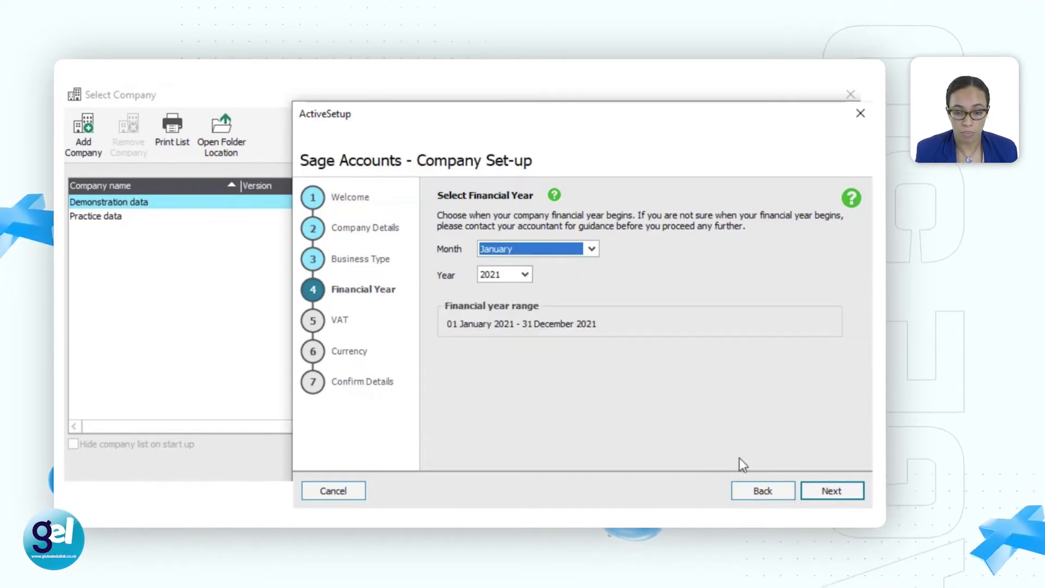
{"action": "left_click", "coordinate": [840, 491]}
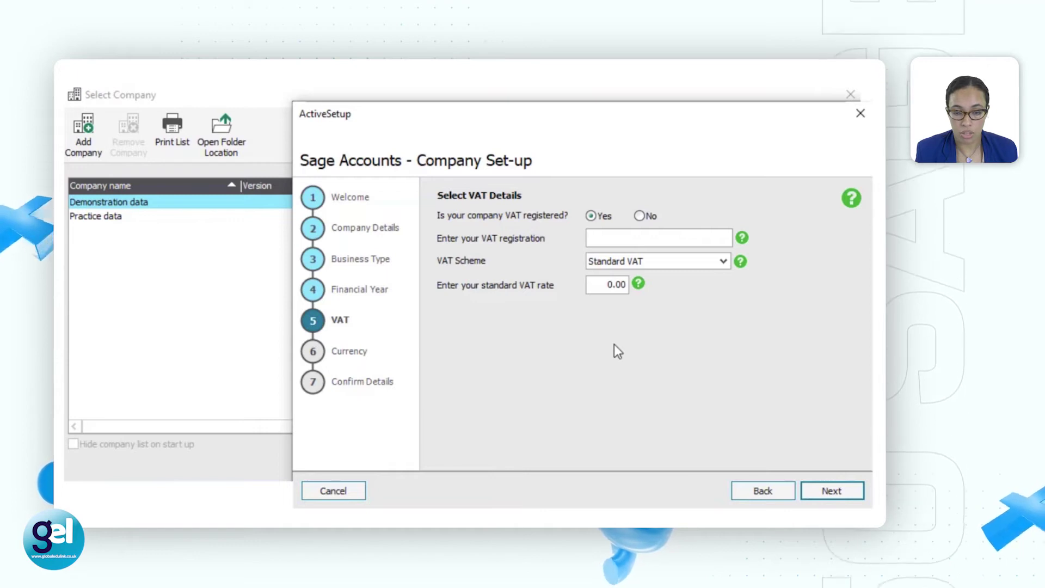
Step: Enter the VAT registration number, change Standard VAT from 0.00 to 20.00, and keep Pound Sterling
{"action": "left_click", "coordinate": [700, 239]}
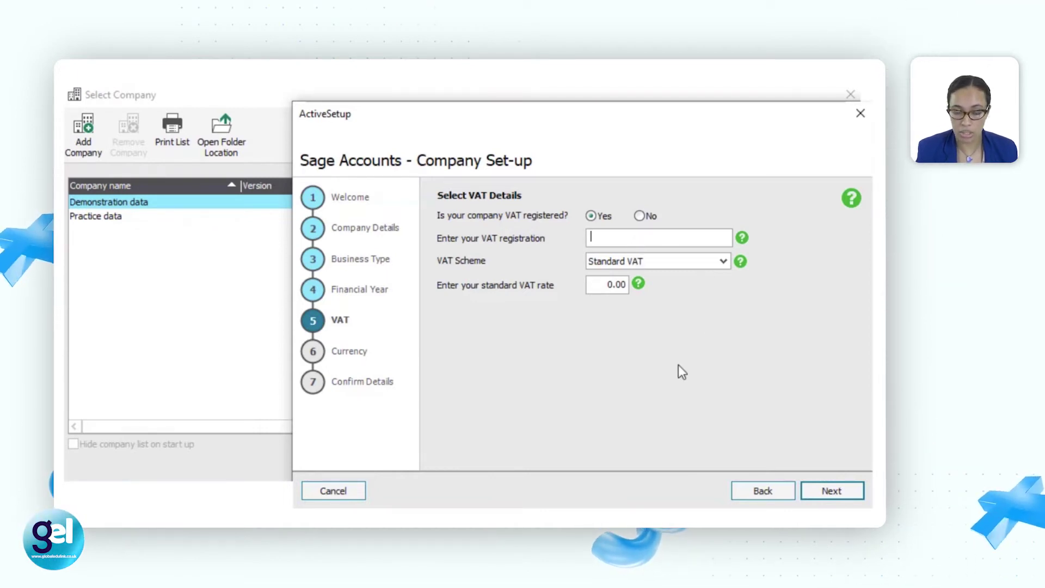
{"action": "type", "text": "1"}
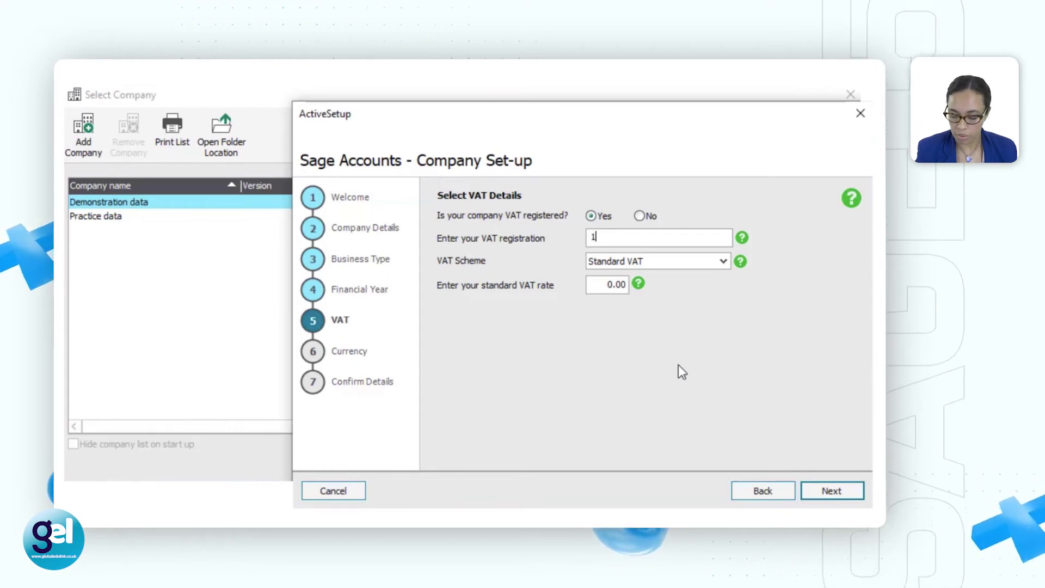
{"action": "type", "text": "23456789"}
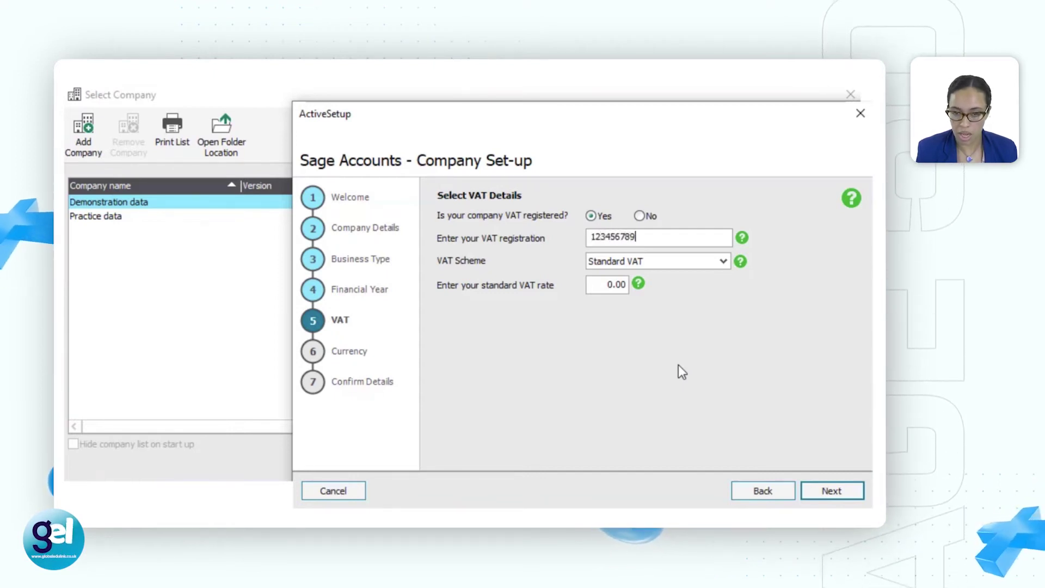
{"action": "left_click", "coordinate": [614, 285]}
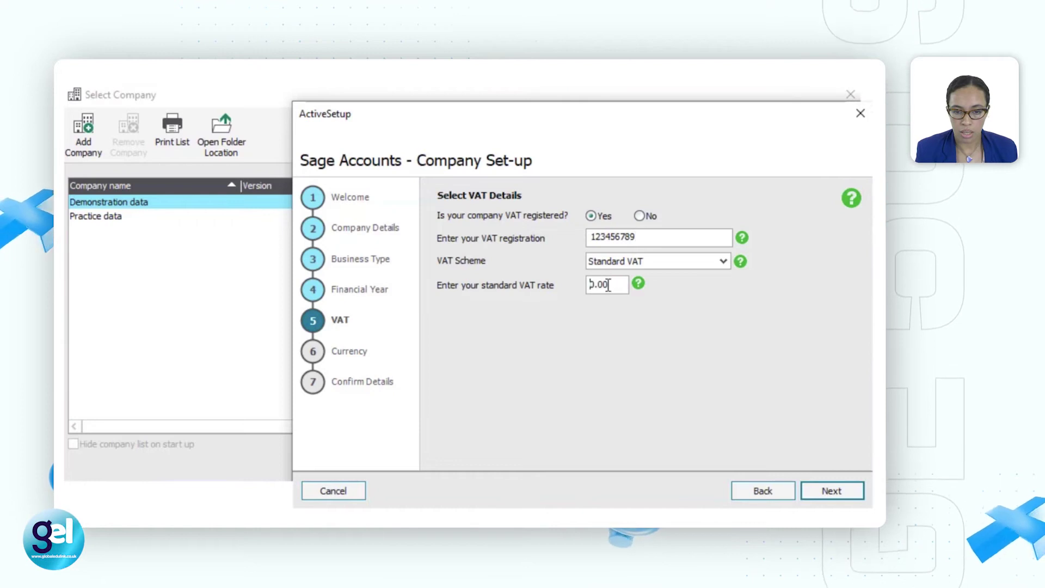
{"action": "double_click", "coordinate": [626, 287]}
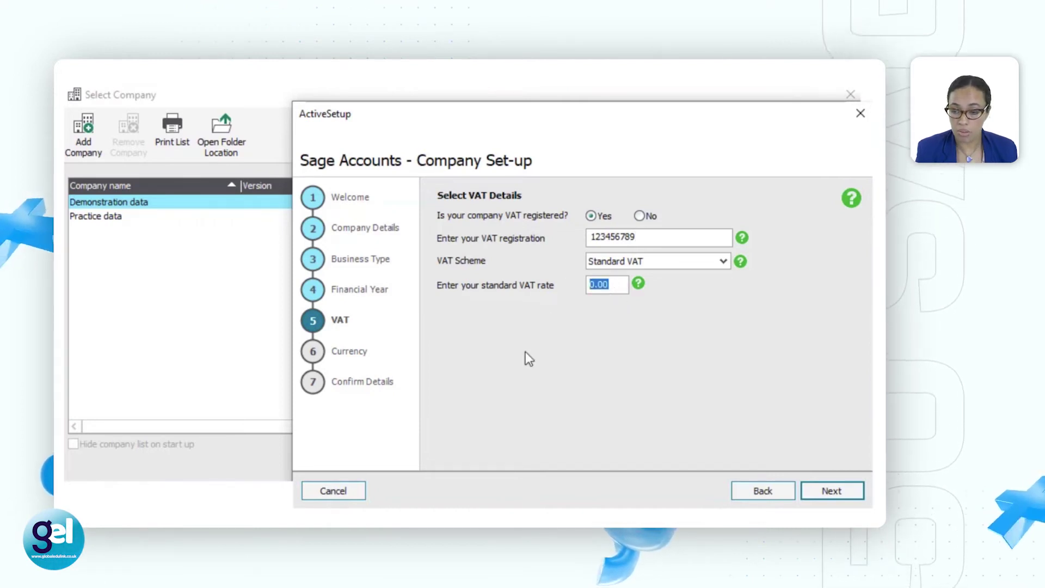
{"action": "type", "text": "20.00"}
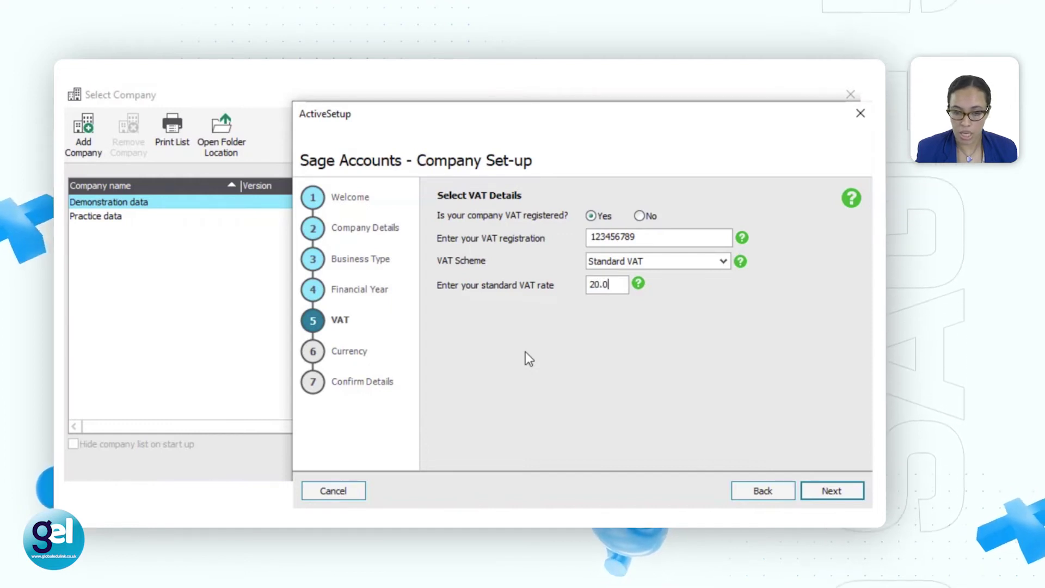
{"action": "left_click", "coordinate": [842, 486]}
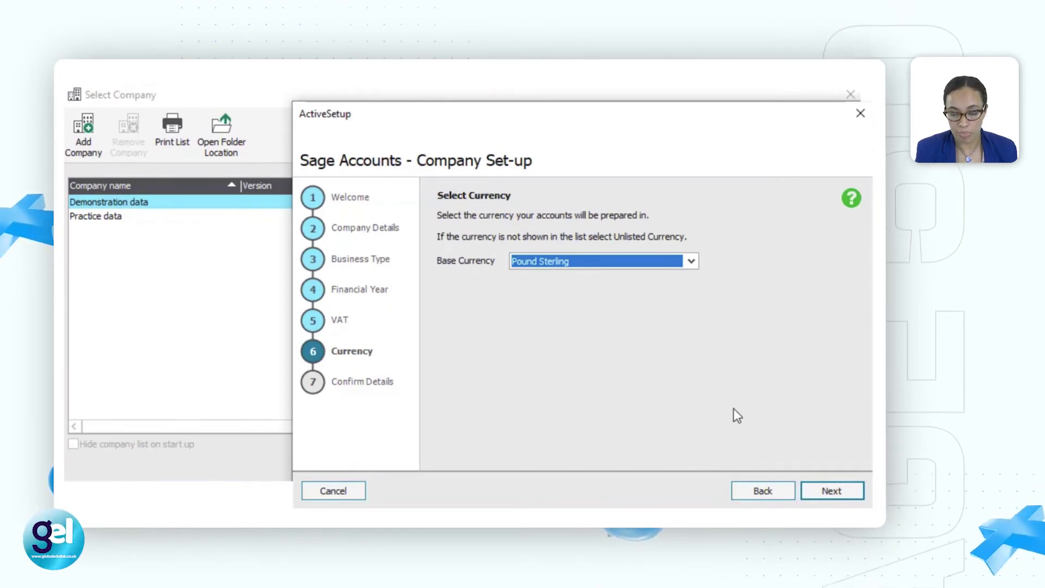
{"action": "left_click", "coordinate": [846, 488]}
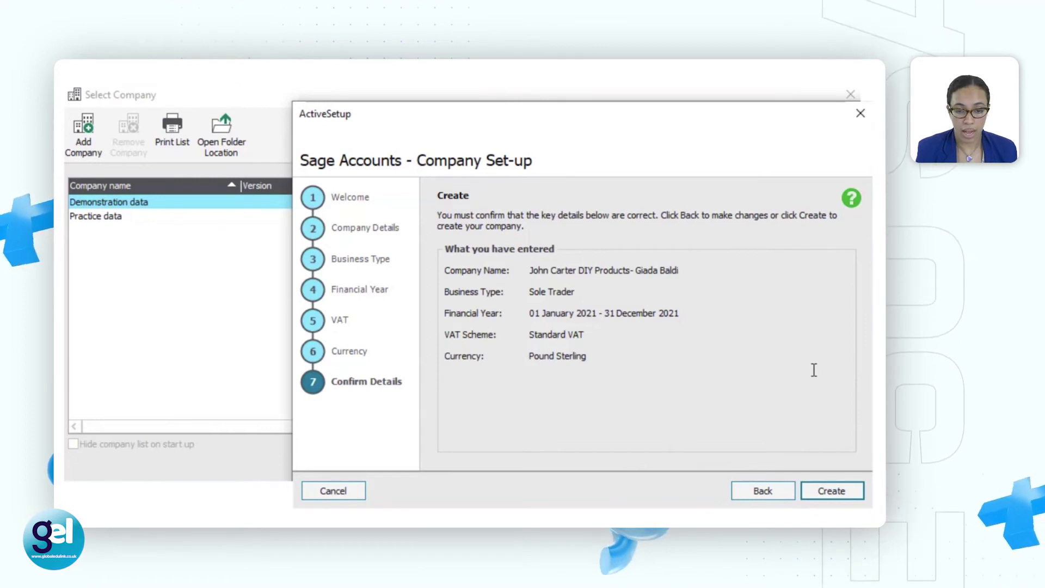
Step: Create the company from the Confirm Details summary
{"action": "left_click", "coordinate": [851, 491]}
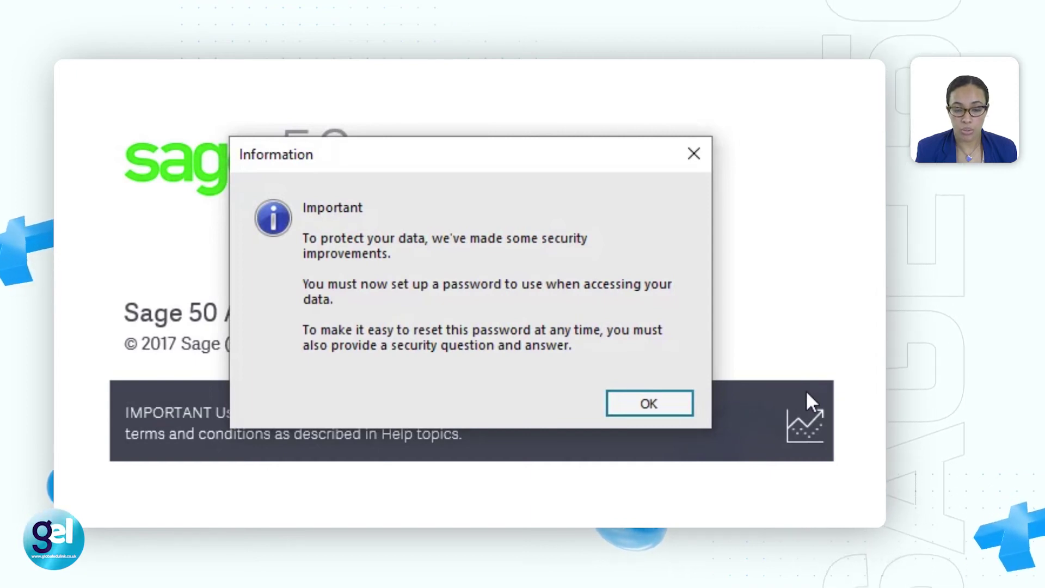
Step: Enter and confirm the access password, add a security question and answer shown as plain text
{"action": "left_click", "coordinate": [685, 408]}
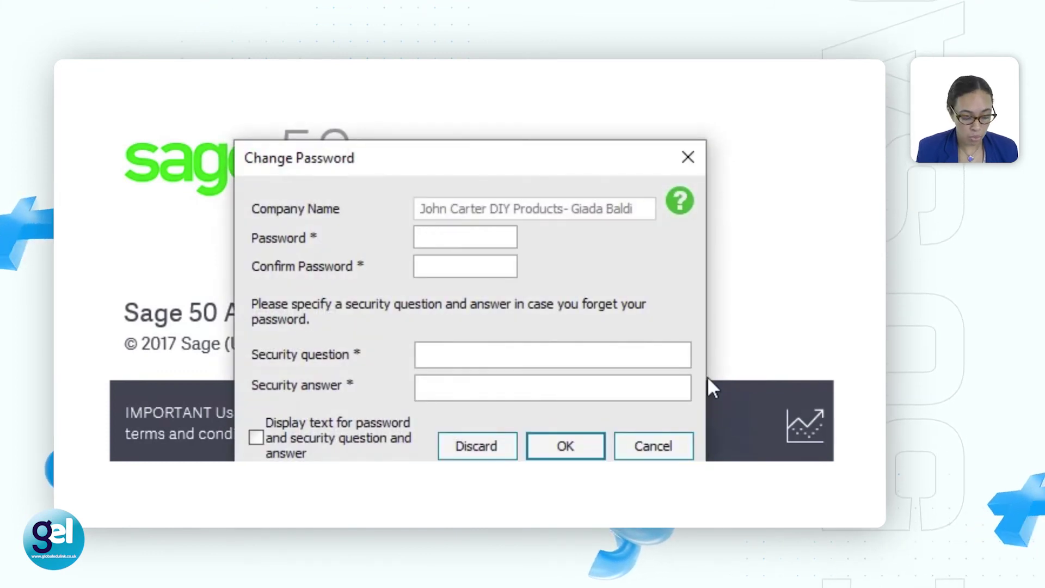
{"action": "type", "text": "****"}
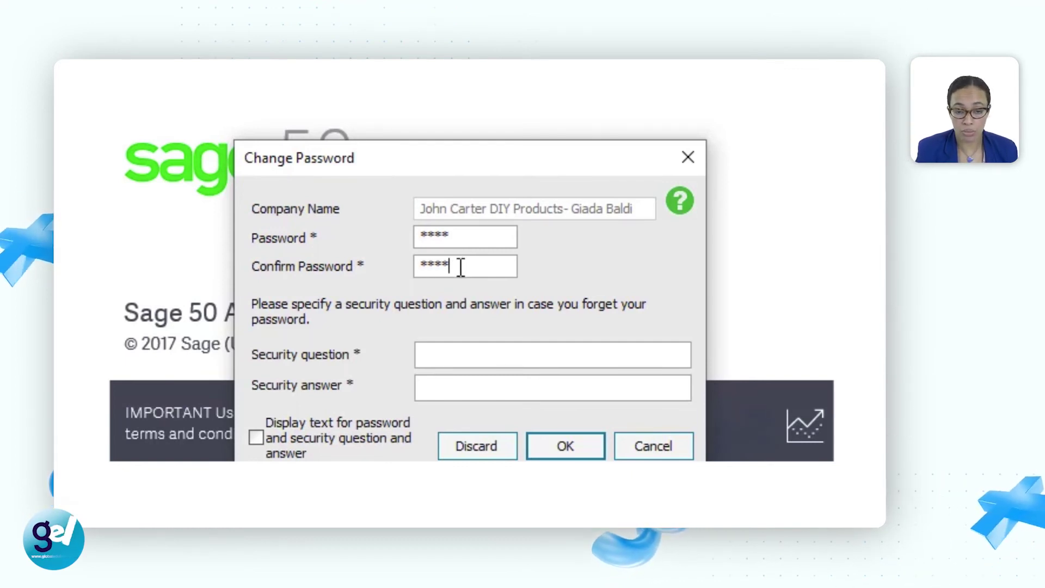
{"action": "left_click", "coordinate": [454, 363]}
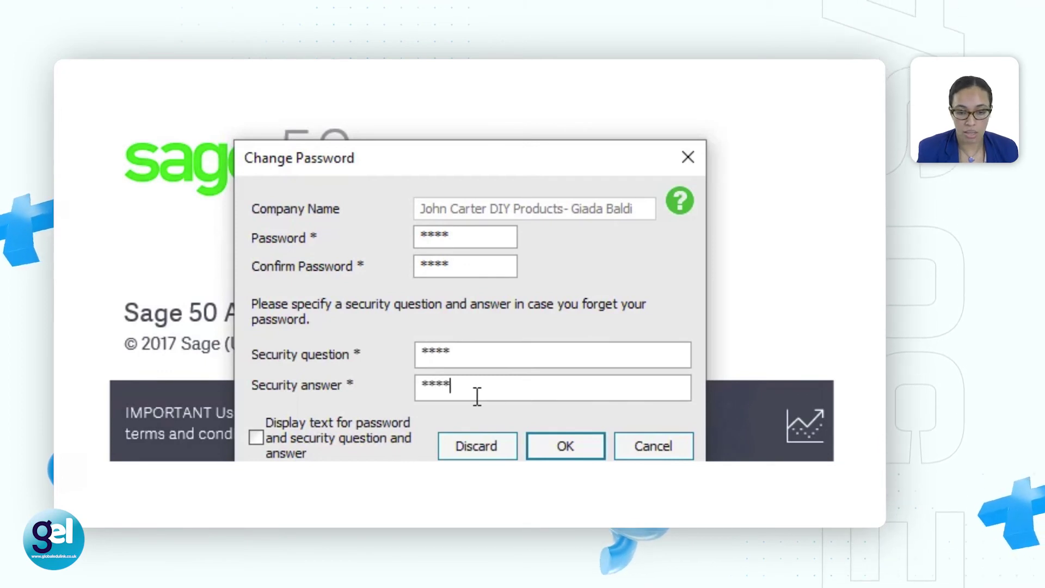
{"action": "left_click", "coordinate": [261, 437]}
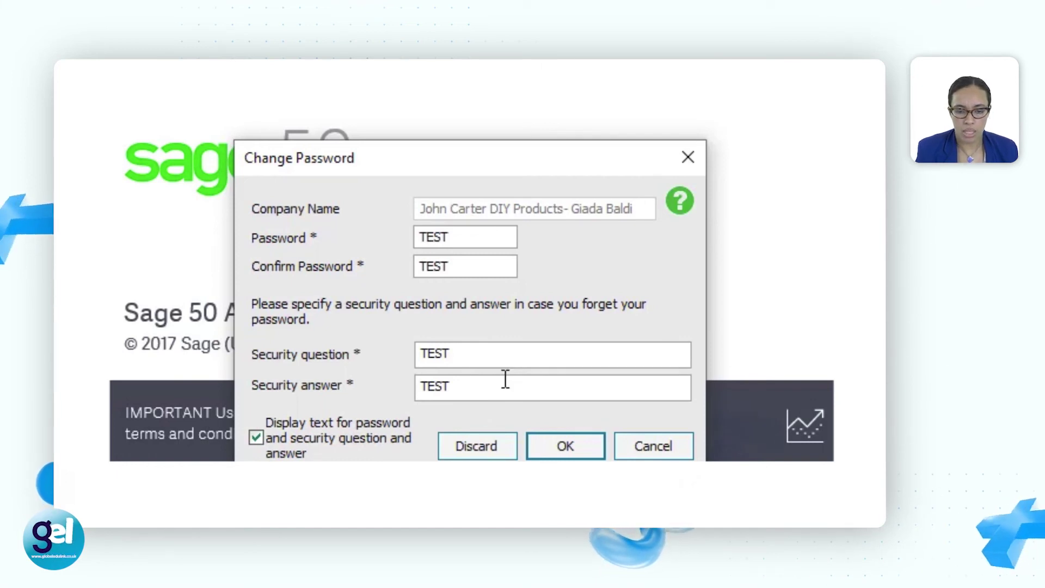
{"action": "left_click", "coordinate": [595, 452]}
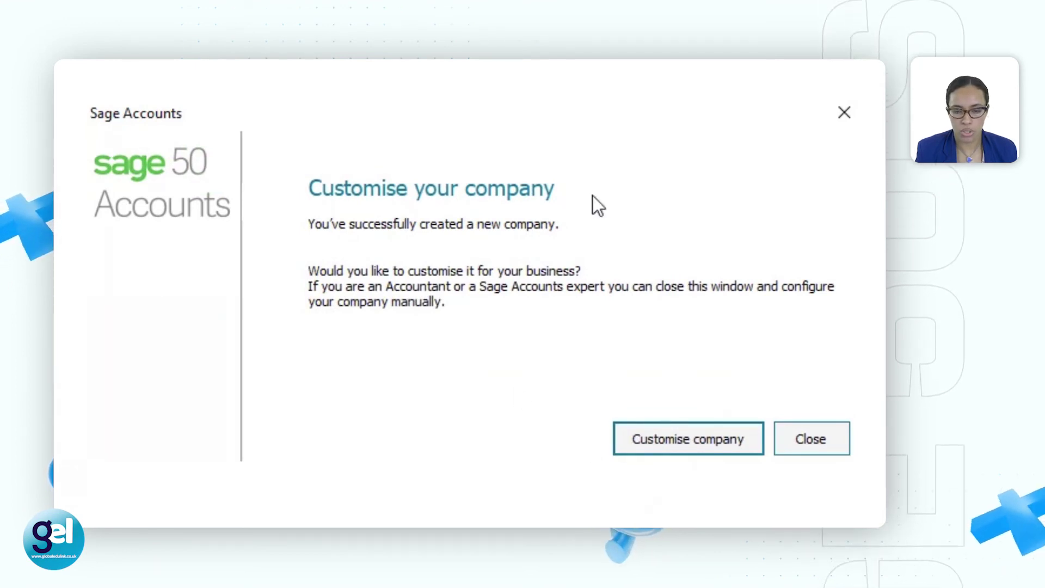
{"action": "left_click", "coordinate": [823, 435]}
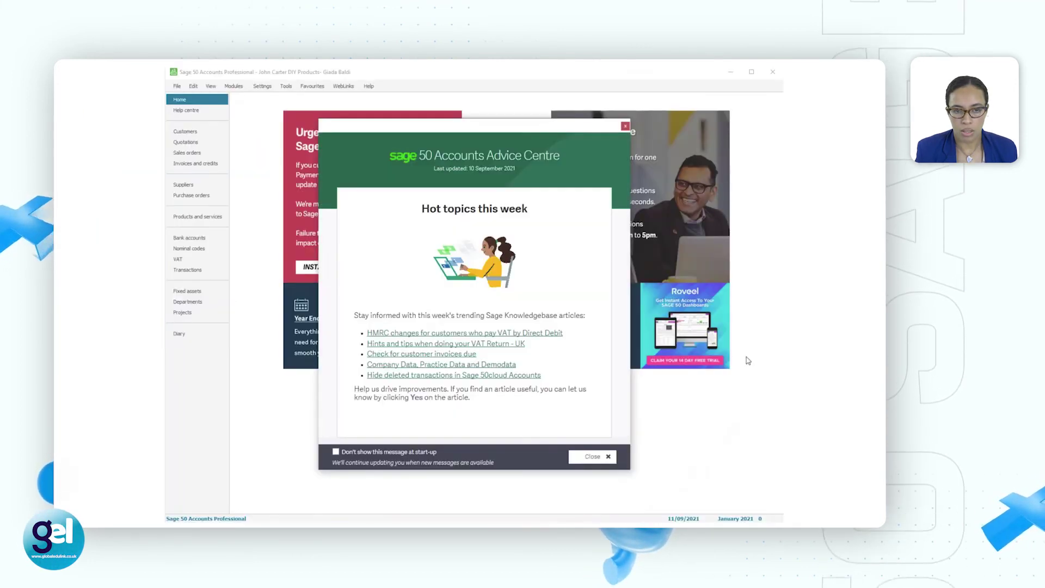
Step: Close the Advice Centre pop-up and bring up the Settings menu
{"action": "left_click", "coordinate": [624, 127]}
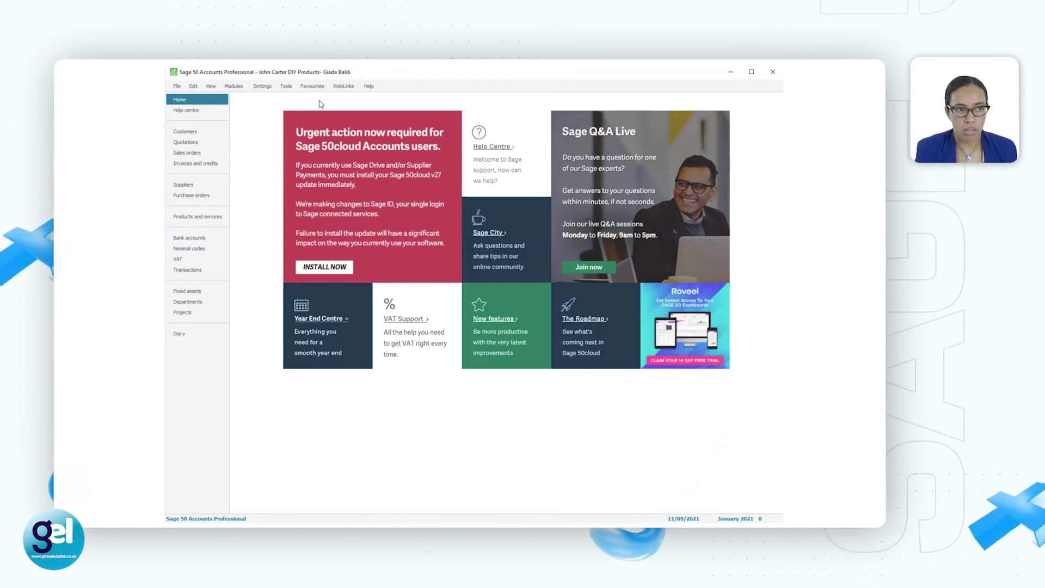
{"action": "left_click", "coordinate": [263, 87]}
Step: Set the default program date to 06/04/2021 in place of 11/09/2021
{"action": "left_click", "coordinate": [323, 216]}
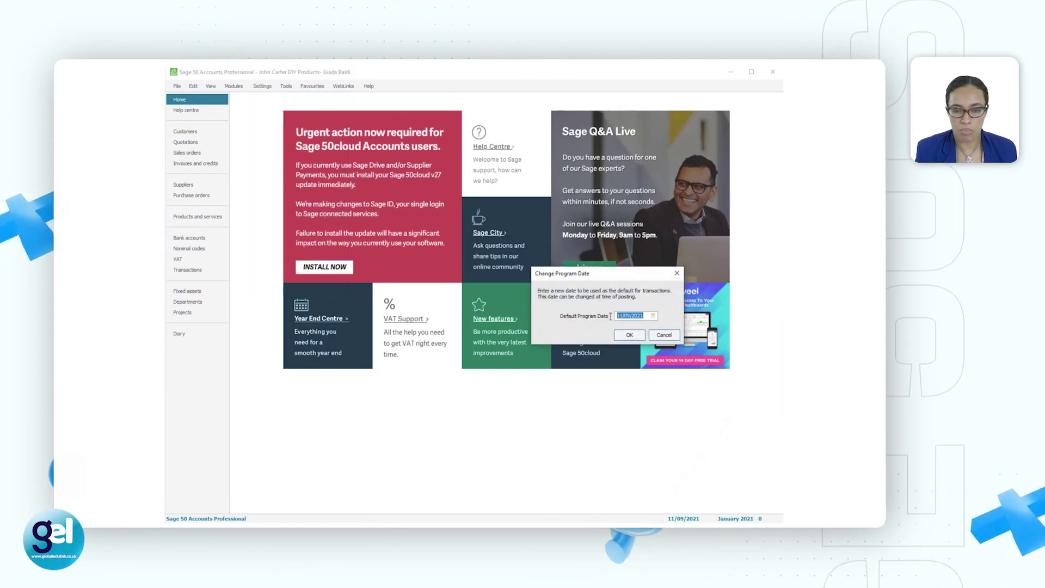
{"action": "type", "text": "06/"}
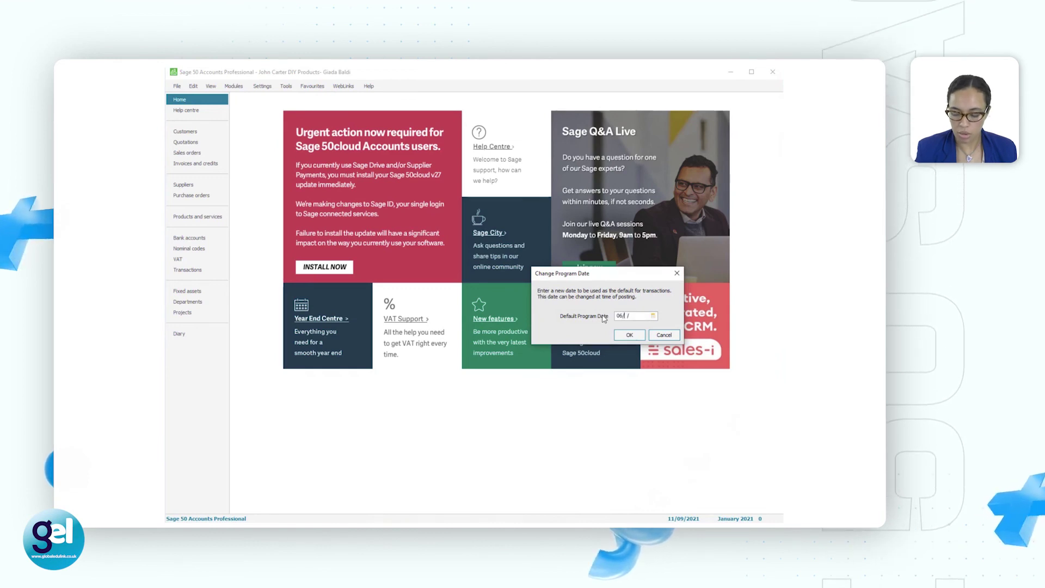
{"action": "type", "text": "04/2021"}
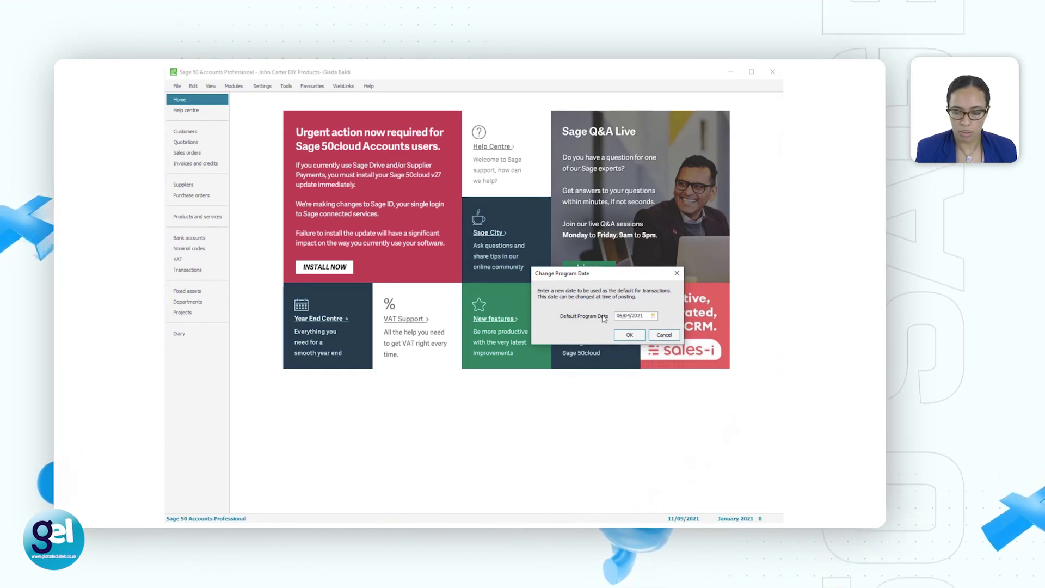
{"action": "left_click", "coordinate": [629, 334]}
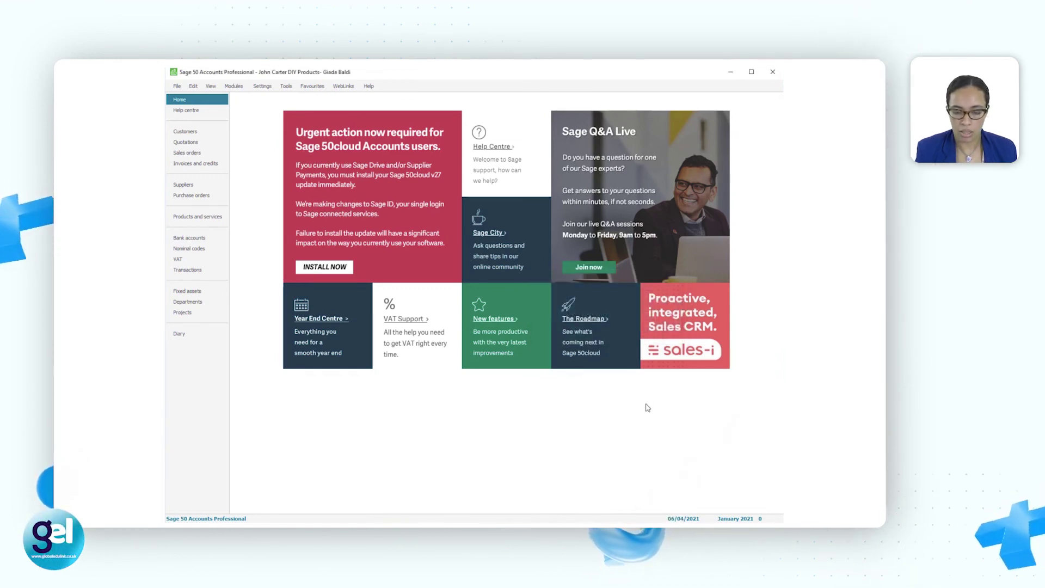